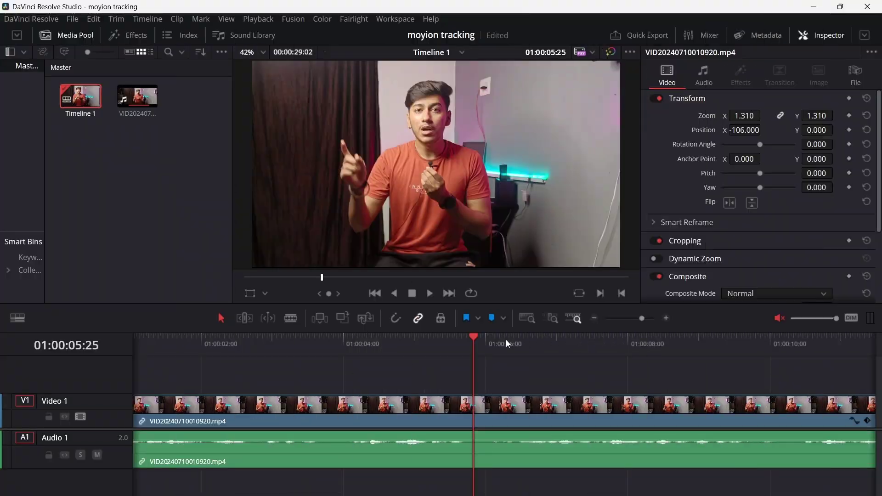
# - Split the speaker clip at 05:25 and 07:07, then open the middle piece in Fusion
pyautogui.click(456, 416)
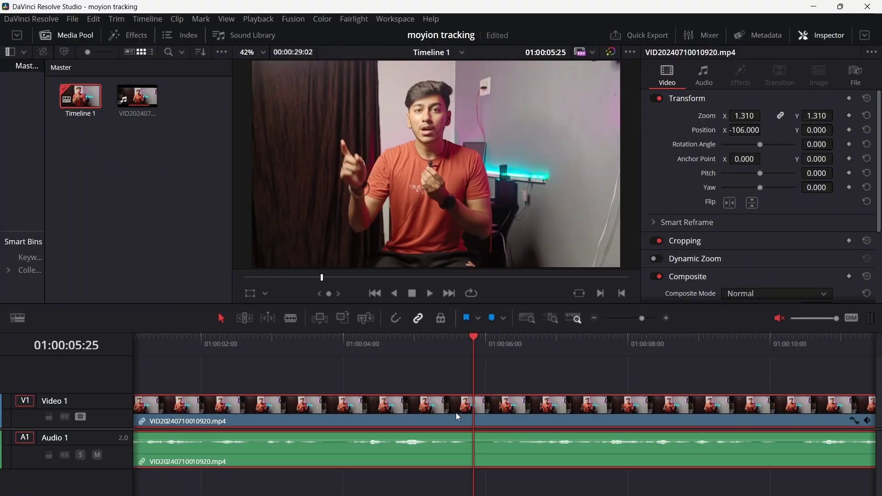
pyautogui.hotkey('ctrl', 'b')
pyautogui.press('space')
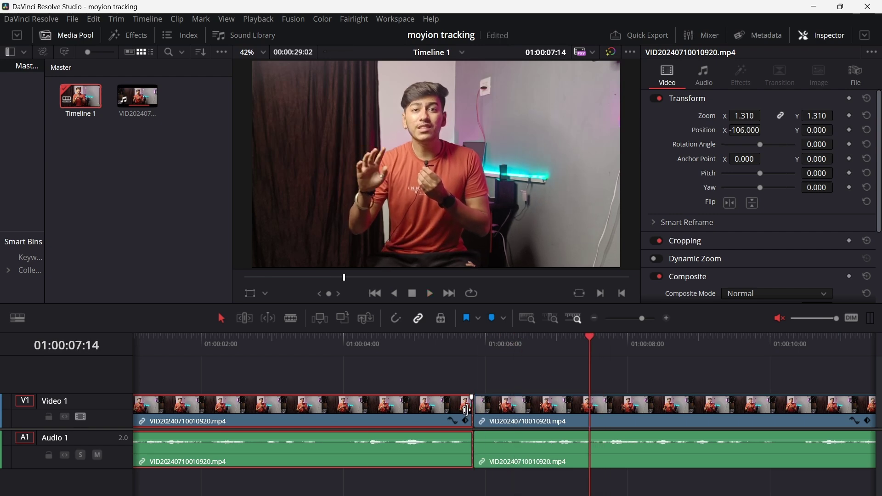
pyautogui.click(603, 417)
pyautogui.hotkey('ctrl', 'b')
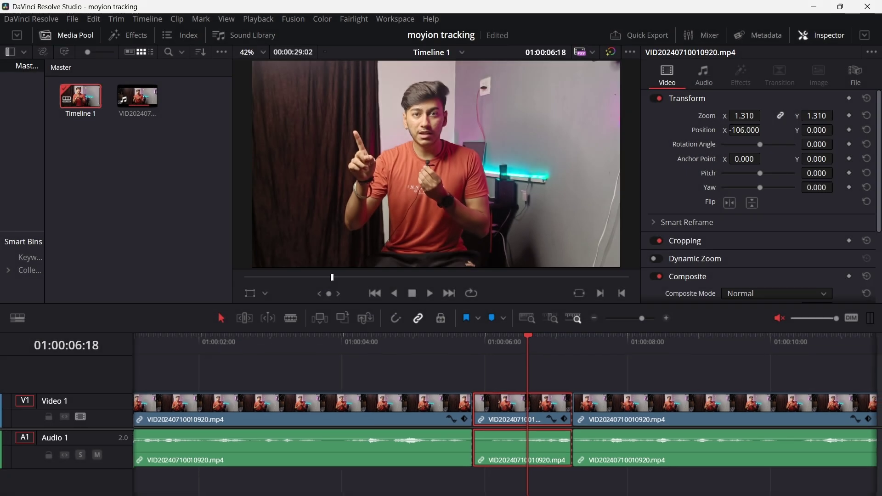
pyautogui.hotkey('shift', '5')
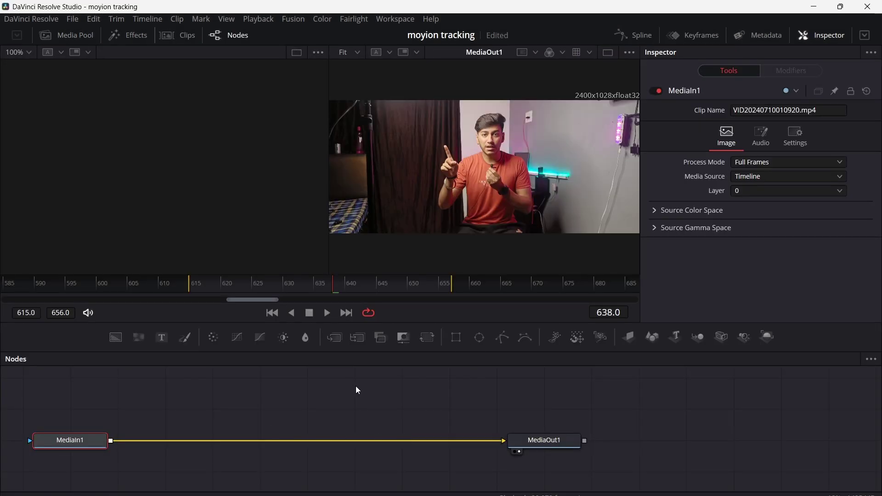
# - Add a Tracker tool and drop Tracker1 onto the MediaIn1–MediaOut1 link
pyautogui.hotkey('shift', 'space')
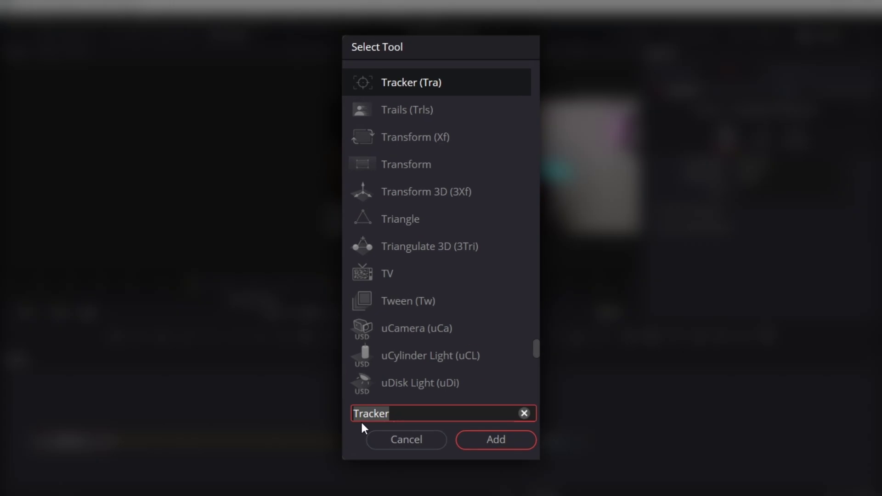
pyautogui.click(486, 447)
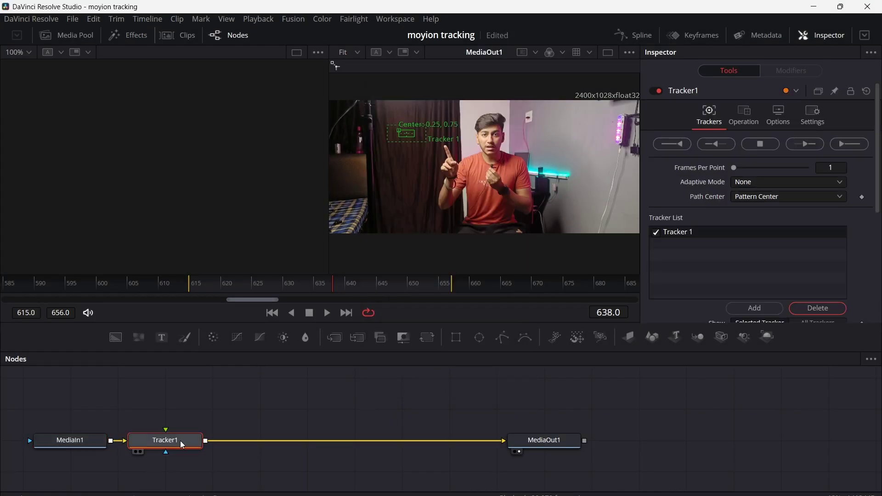
pyautogui.moveTo(182, 445)
pyautogui.mouseDown()
pyautogui.moveTo(268, 445)
pyautogui.moveTo(261, 439)
pyautogui.mouseUp()
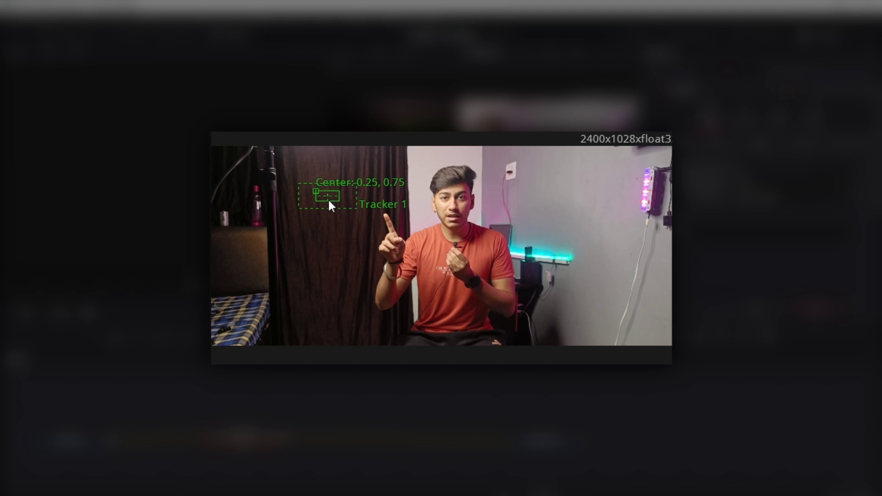
# - Move Tracker 1 onto the raised fingertip, shrink its pattern box to 0.019674 × 0.029310, and widen the search area
pyautogui.moveTo(318, 192); pyautogui.dragTo(380, 216)
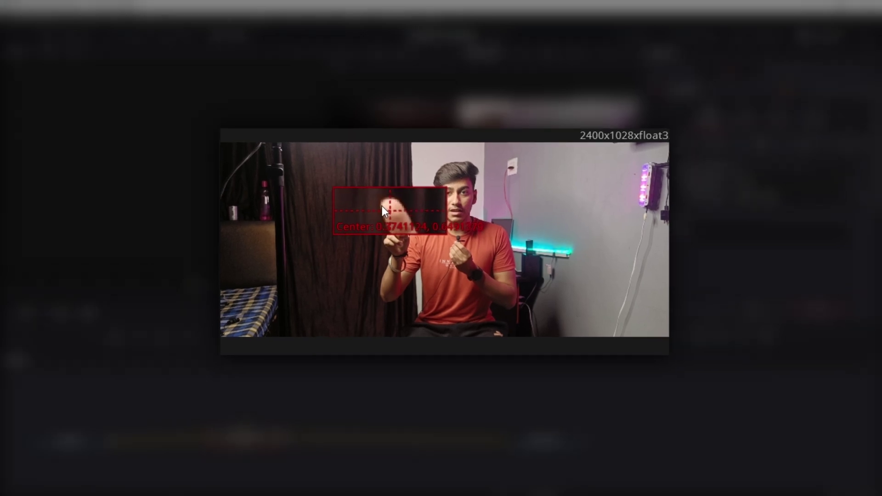
pyautogui.moveTo(378, 211); pyautogui.dragTo(382, 206)
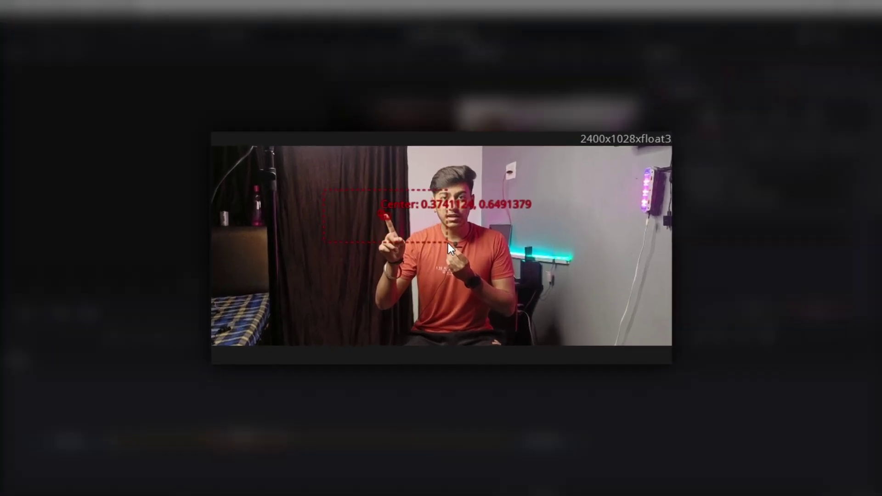
pyautogui.moveTo(448, 244); pyautogui.dragTo(458, 244)
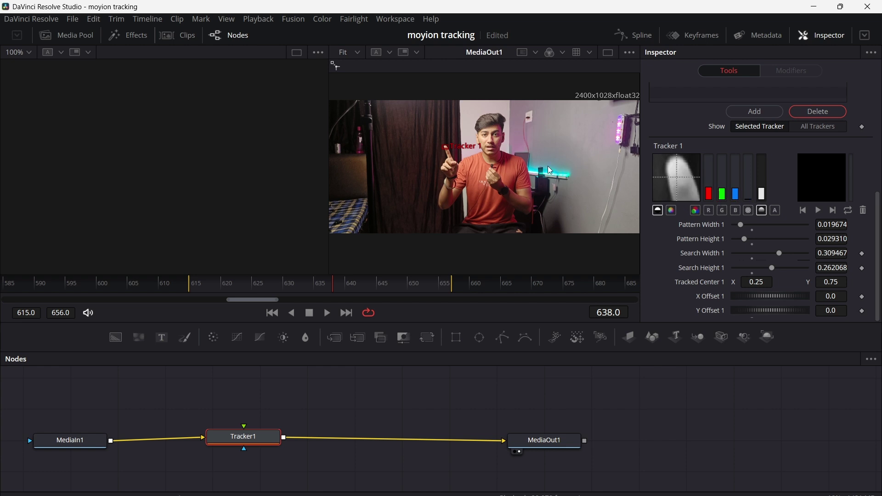
# - Track the fingertip backward to the start of the clip
pyautogui.scroll(5, 749, 147)
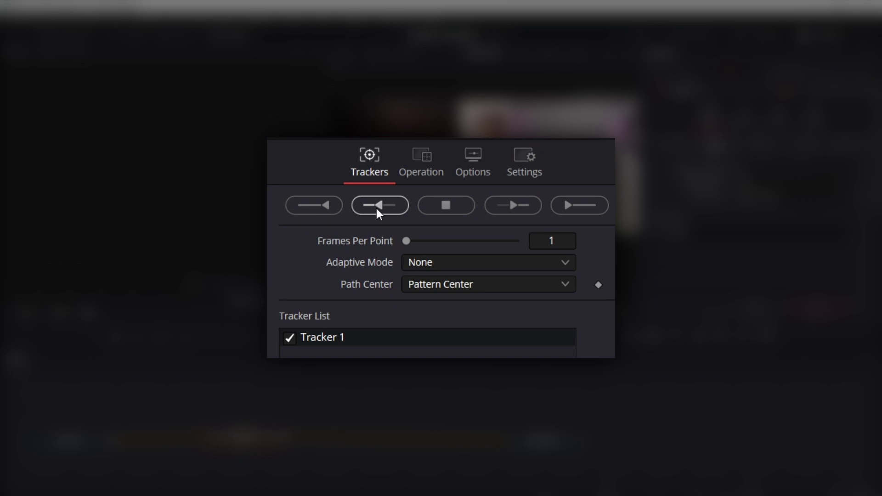
pyautogui.click(377, 209)
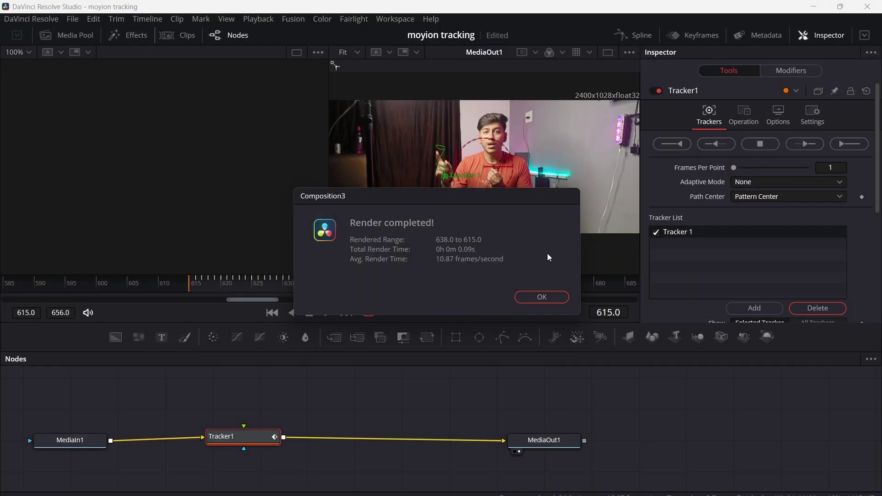
pyautogui.click(553, 298)
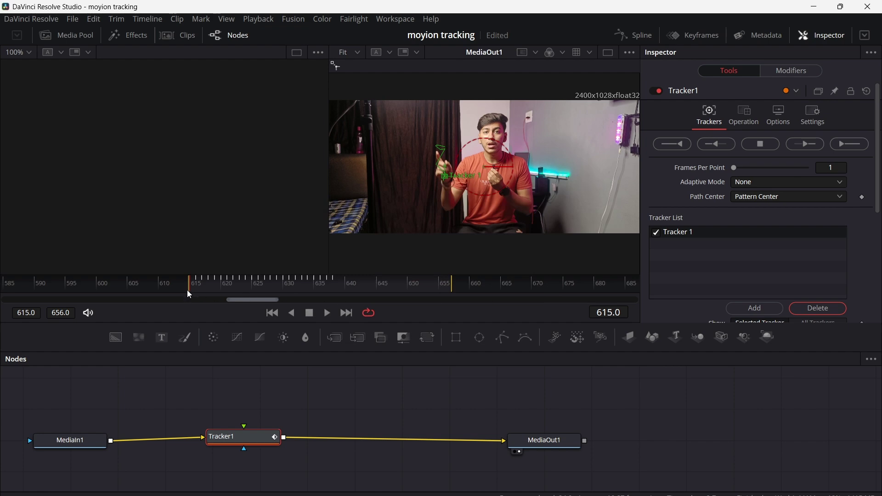
# - From frame 638, track the fingertip forward to frame 656
pyautogui.moveTo(189, 289); pyautogui.dragTo(335, 300)
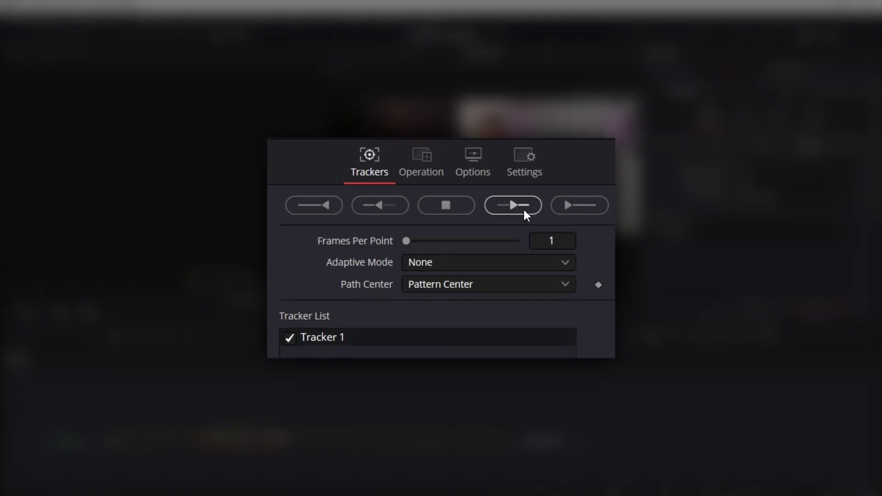
pyautogui.click(523, 208)
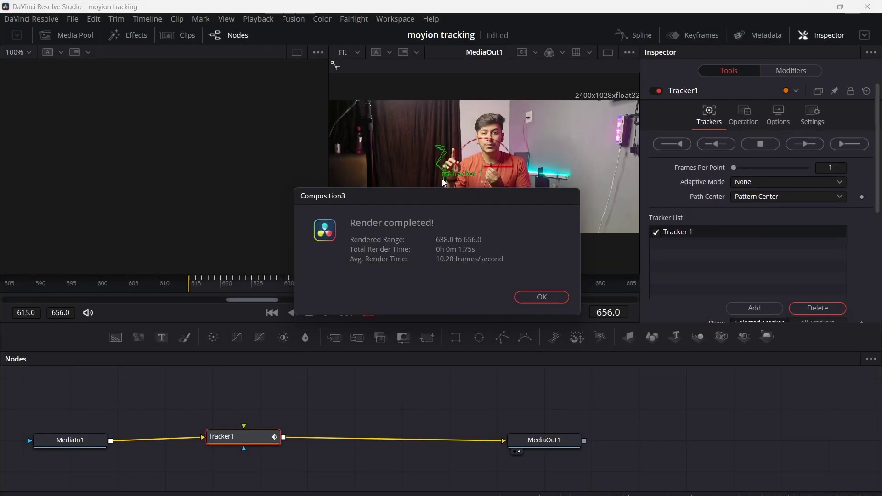
pyautogui.click(544, 298)
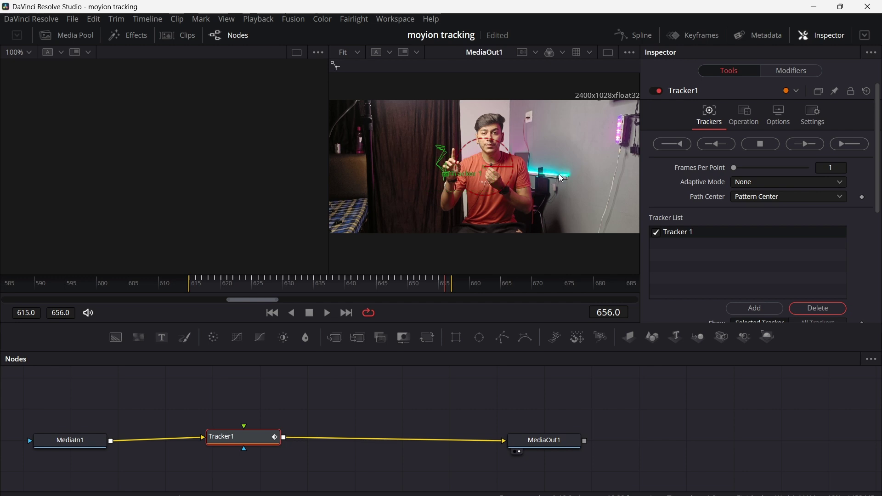
pyautogui.click(223, 403)
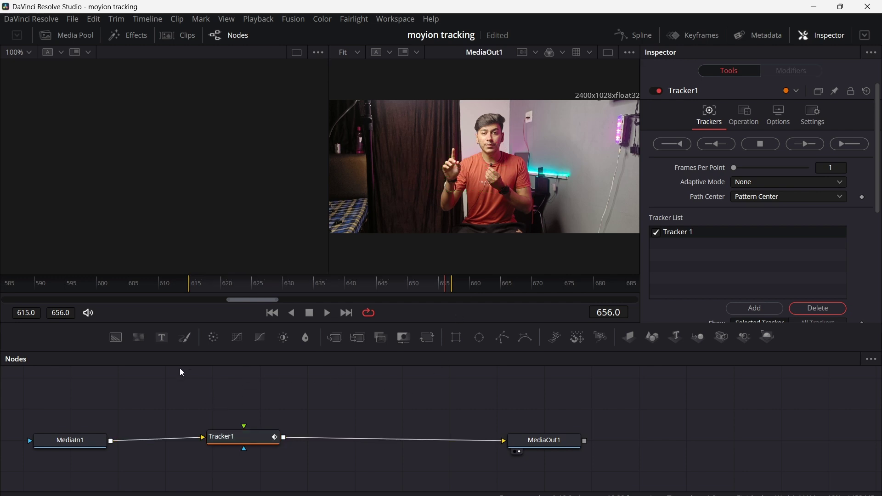
# - Add a Text+ node (Text1), nudge it right, and enter 'TEXT' as its text
pyautogui.click(165, 343)
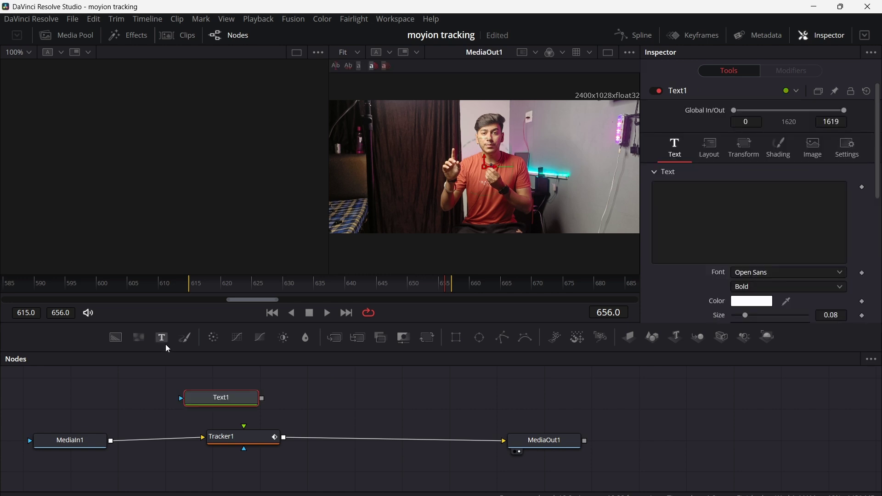
pyautogui.moveTo(224, 401); pyautogui.dragTo(238, 401)
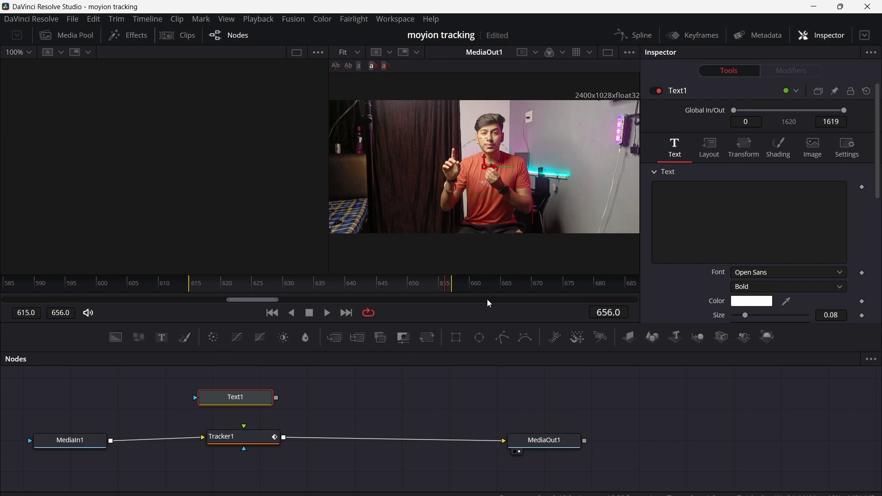
pyautogui.click(656, 202)
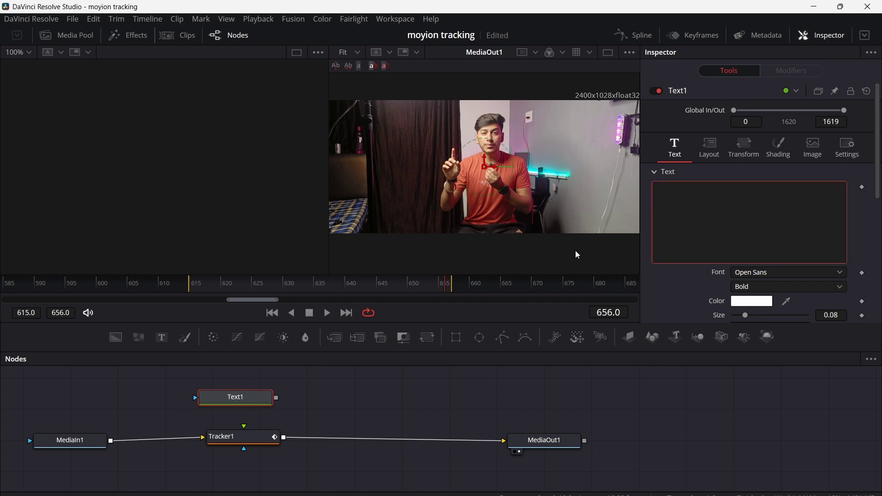
pyautogui.write('T')
pyautogui.write('EXT')
pyautogui.scroll(-5, 760, 299)
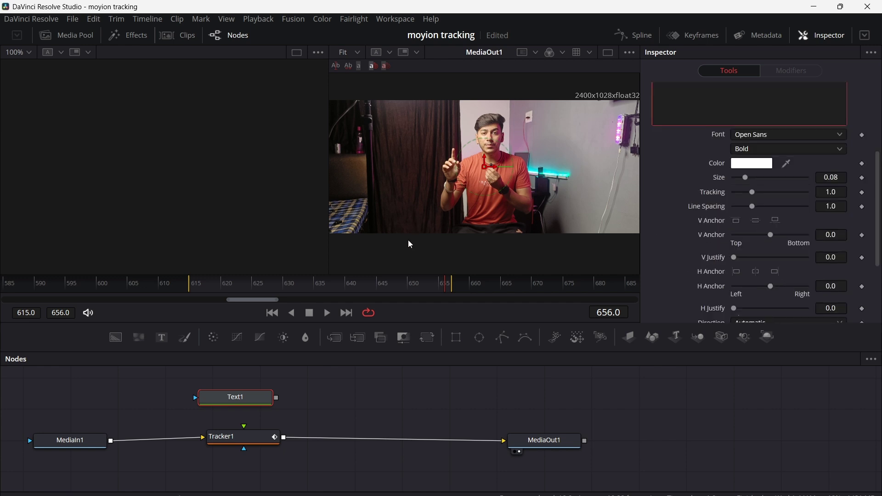
# - Connect Text1's output to Tracker1's foreground input and select Tracker1
pyautogui.moveTo(276, 398); pyautogui.dragTo(241, 432)
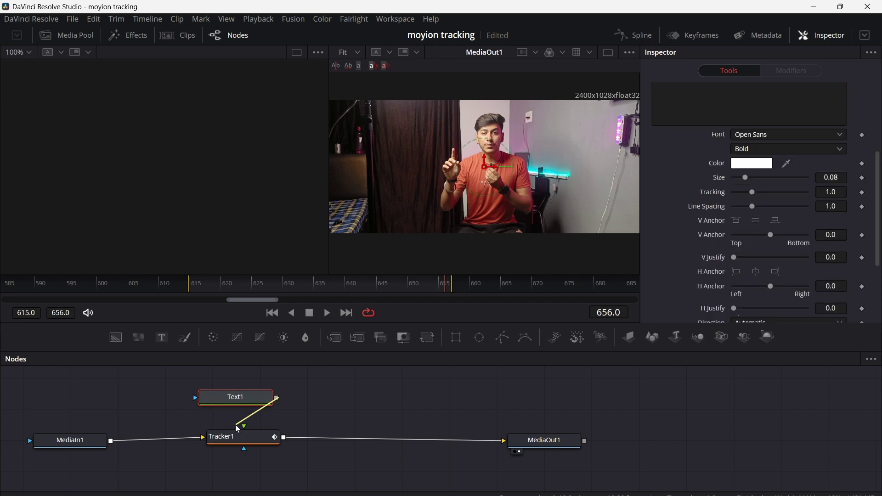
pyautogui.moveTo(276, 398); pyautogui.dragTo(245, 431)
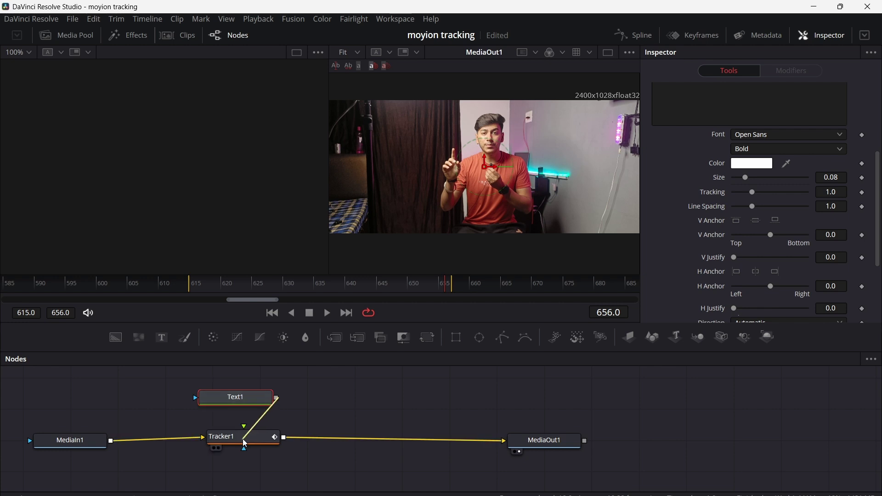
pyautogui.moveTo(248, 401); pyautogui.dragTo(244, 389)
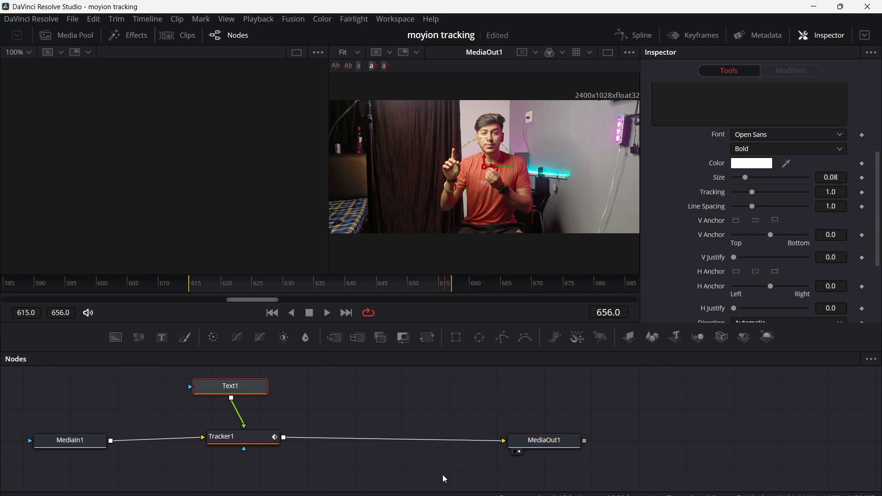
pyautogui.click(242, 444)
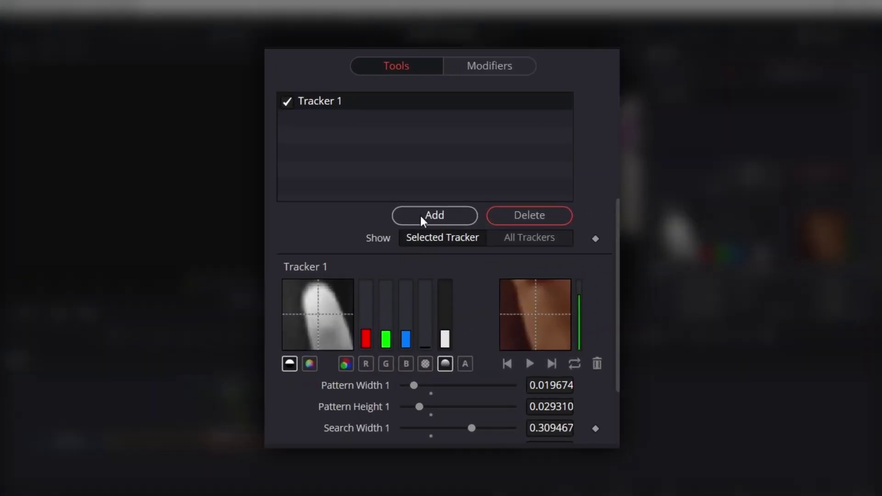
# - Set Tracker1's Operation to Match Move and save the project
pyautogui.scroll(5, 736, 160)
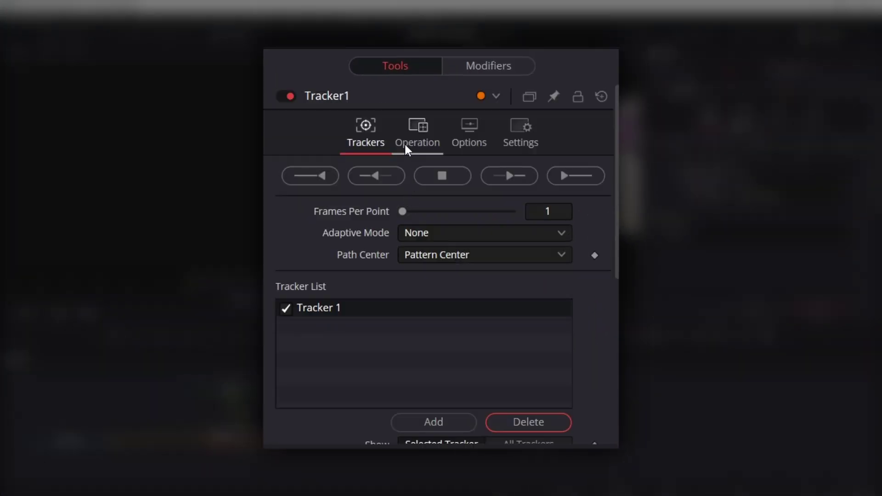
pyautogui.click(424, 145)
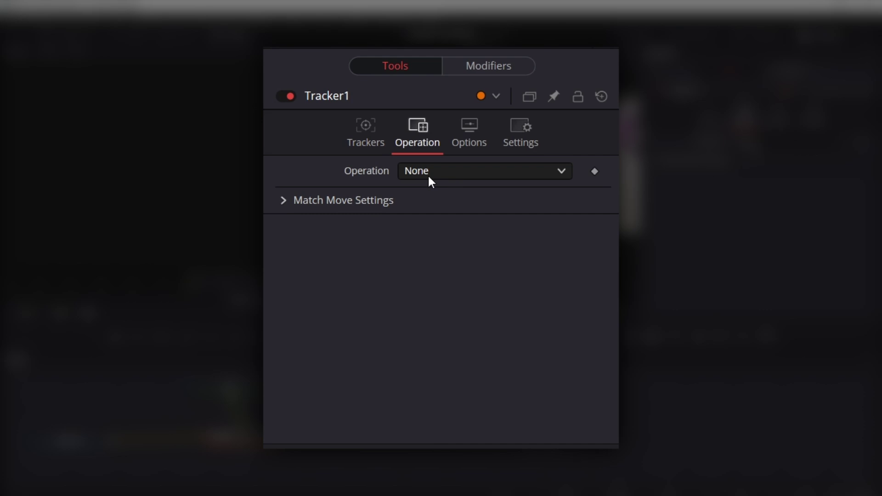
pyautogui.click(483, 173)
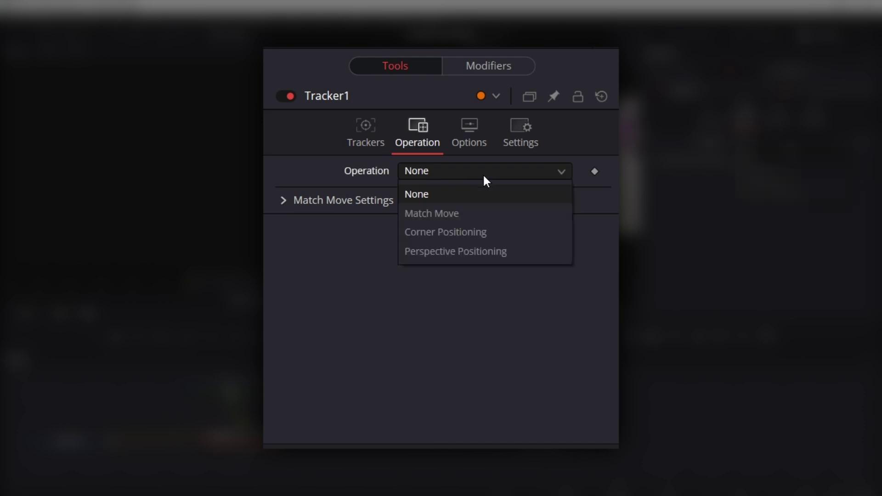
pyautogui.click(488, 217)
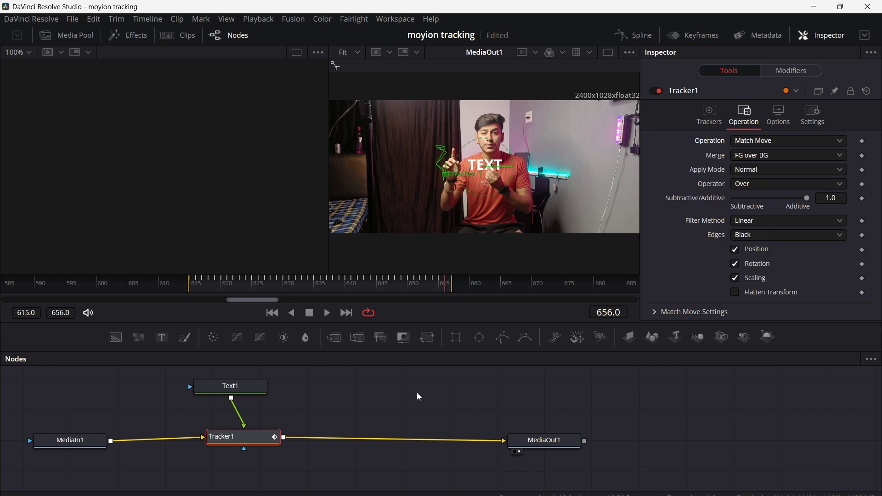
pyautogui.hotkey('ctrl', 's')
# - Rewind to frame 612 and play to check the TEXT follows the finger
pyautogui.moveTo(450, 289); pyautogui.dragTo(181, 308)
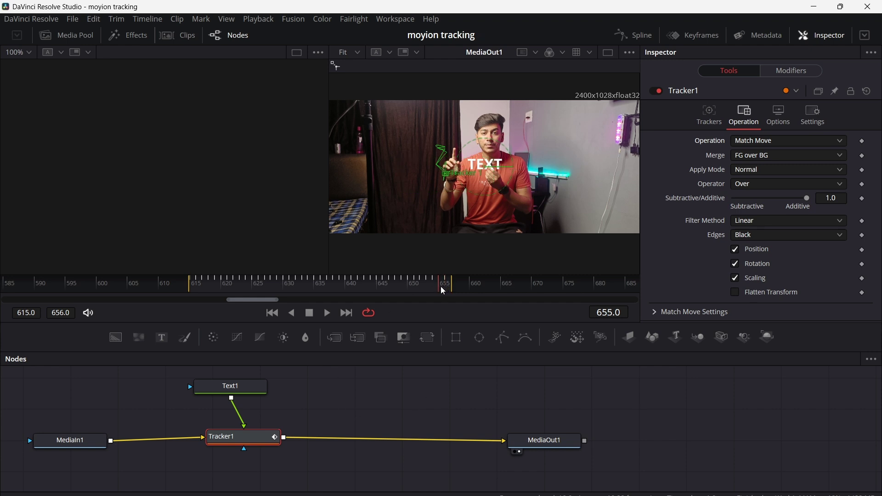
pyautogui.press('Left')
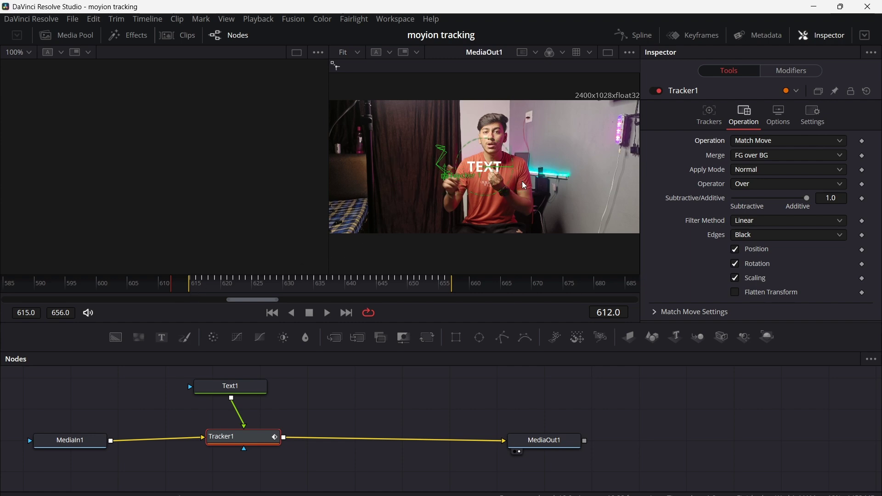
pyautogui.press('space')
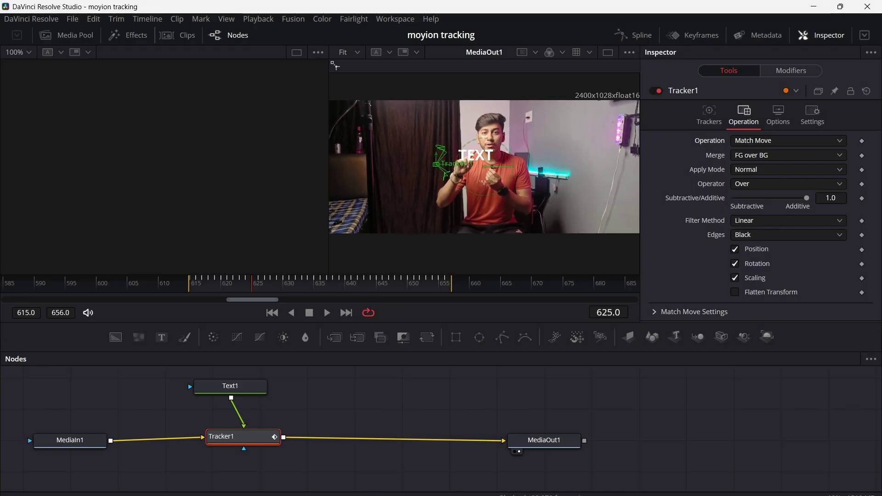
# - Drag Text1's position left onto the fingertip, then play the result on the Edit timeline
pyautogui.click(242, 391)
pyautogui.moveTo(487, 155); pyautogui.dragTo(429, 138)
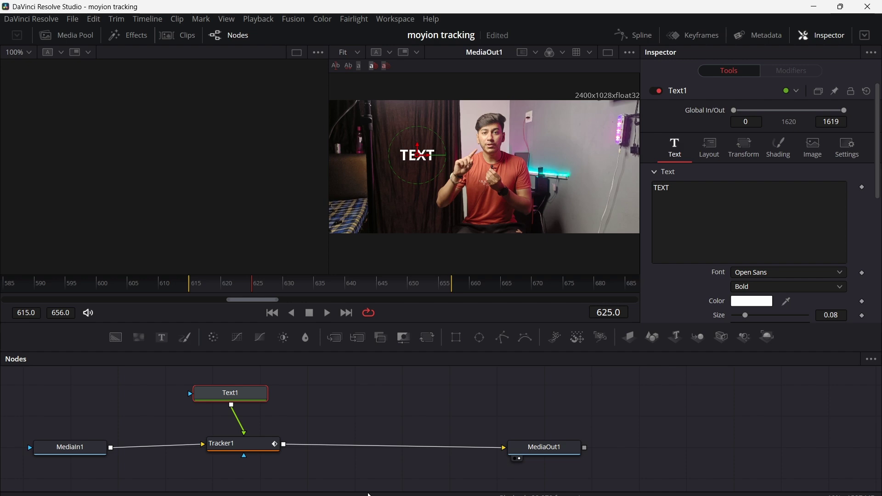
pyautogui.hotkey('shift', '4')
pyautogui.press('space')
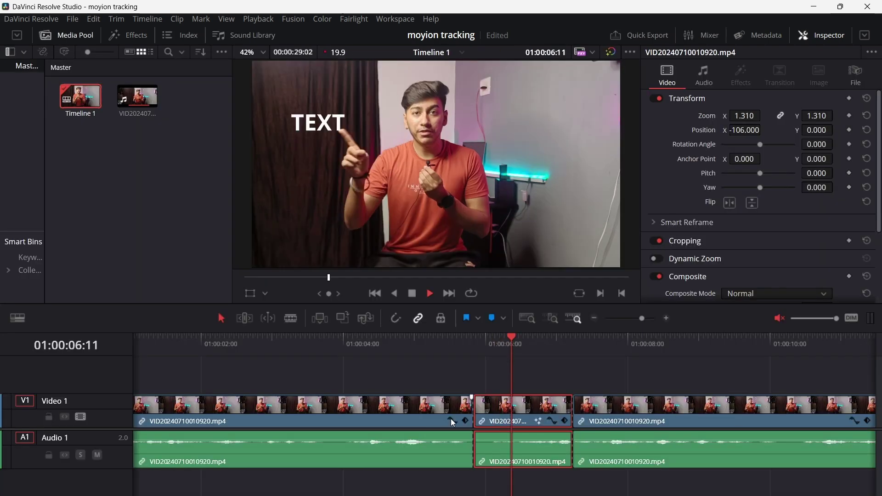